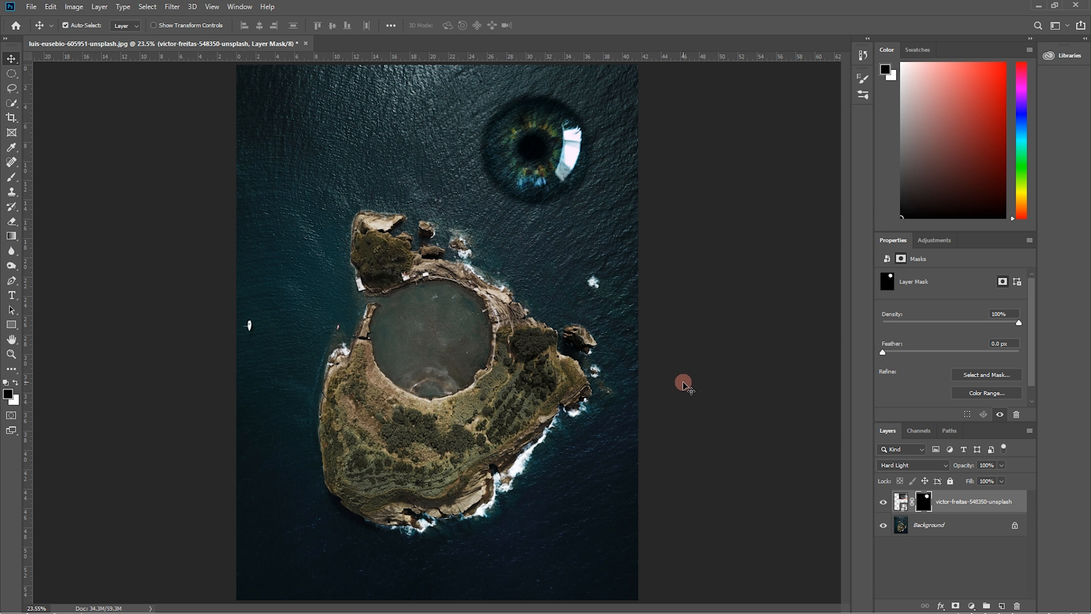
# Move the eye layer's image with the Move Tool from the upper sea onto the island's round crater lake
pyautogui.rightClick(11, 60)
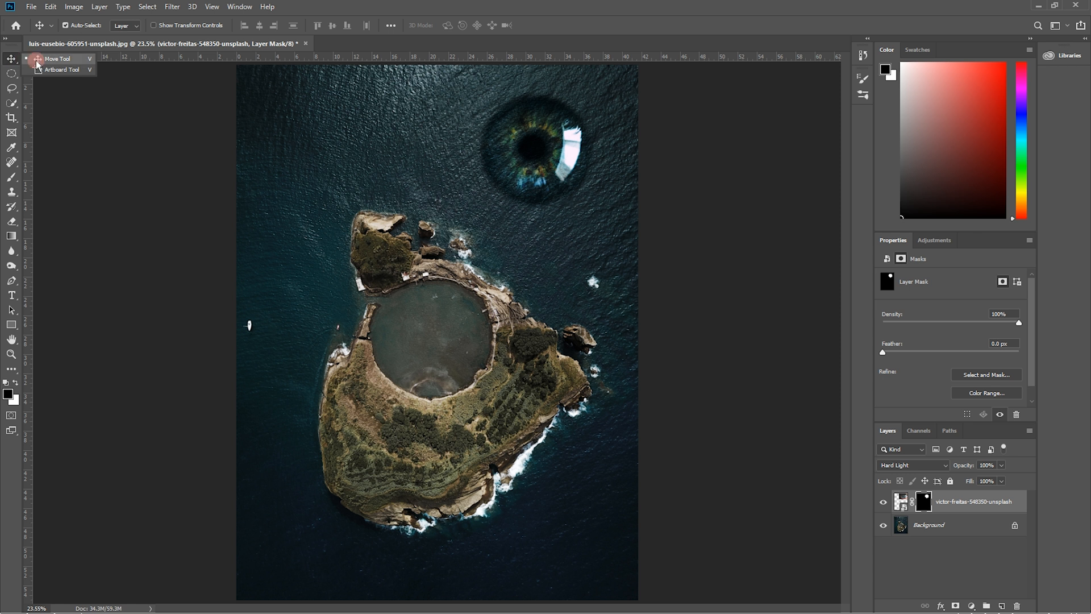
pyautogui.click(37, 59)
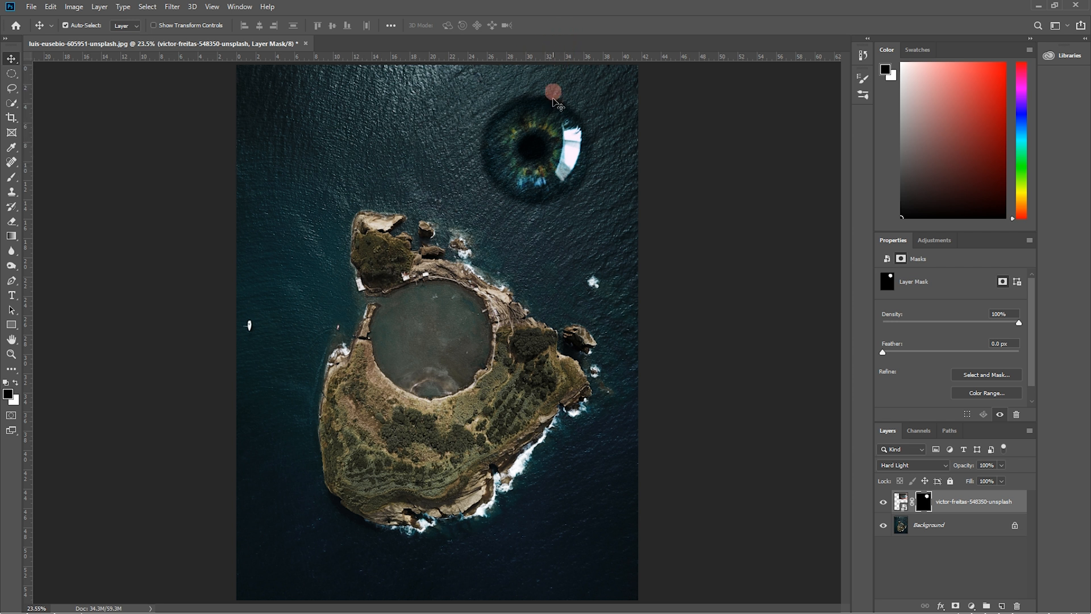
pyautogui.click(903, 503)
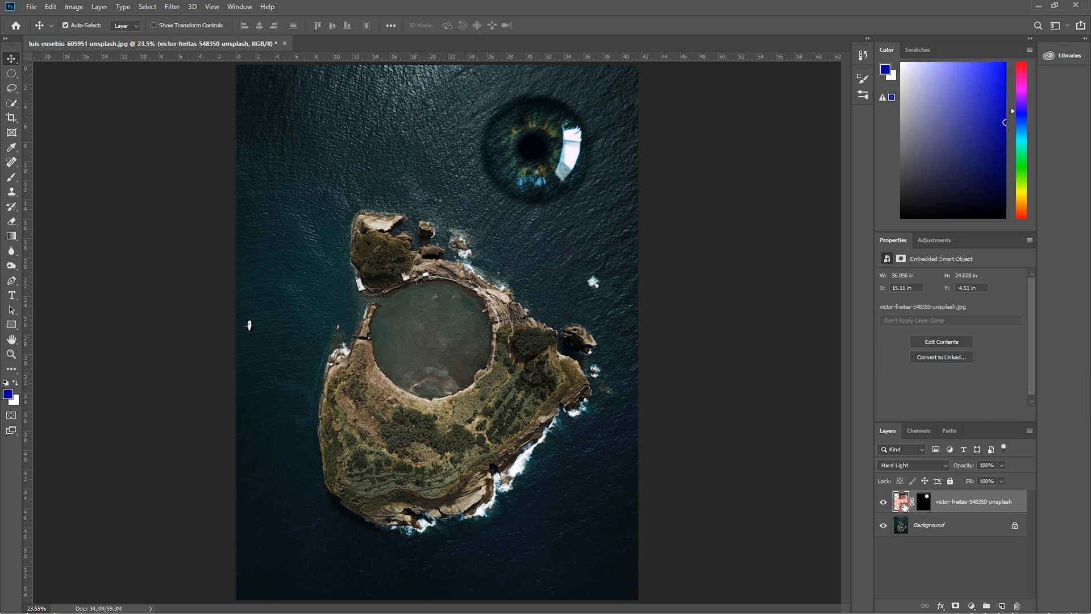
pyautogui.moveTo(535, 155); pyautogui.dragTo(429, 337)
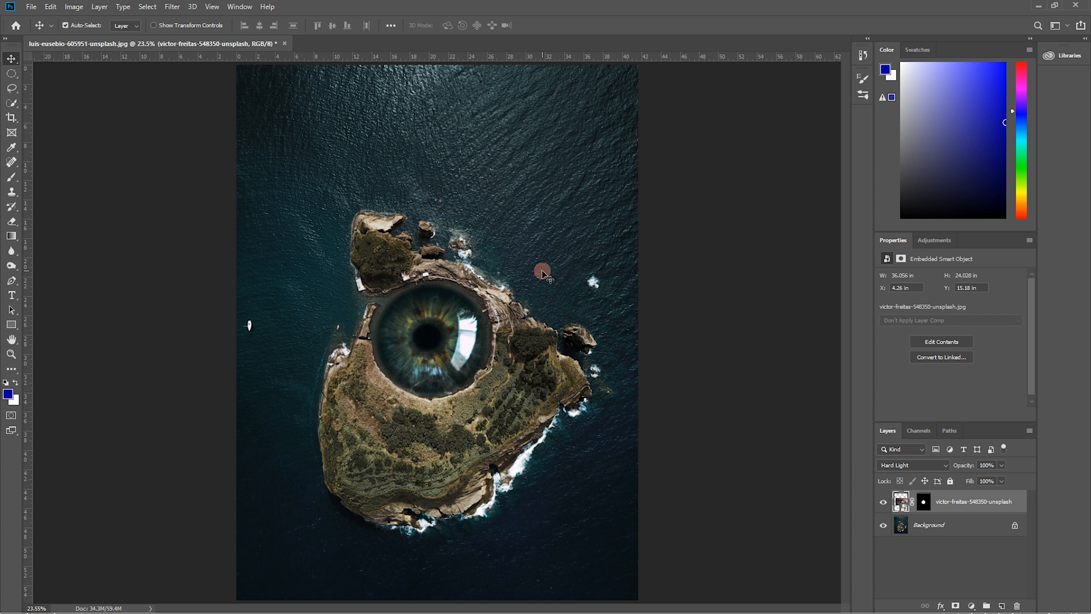
# Nudge the eye layer left in small increments to an X position of about 3.84 in
pyautogui.press('Left')
pyautogui.press('Left')
pyautogui.press('Left')
pyautogui.press('Left')
pyautogui.press('Left')
pyautogui.press('Left')
pyautogui.press('Left')
pyautogui.press('Left')
pyautogui.press('Left')
pyautogui.press('Left')
pyautogui.press('Left')
pyautogui.press('Left')
pyautogui.press('Left')
pyautogui.press('Left')
pyautogui.press('Left')
pyautogui.press('Left')
pyautogui.press('Left')
pyautogui.press('Left')
pyautogui.press('Left')
pyautogui.press('Left')
pyautogui.press('Left')
pyautogui.press('Left')
pyautogui.press('Left')
pyautogui.press('Left')
pyautogui.press('Left')
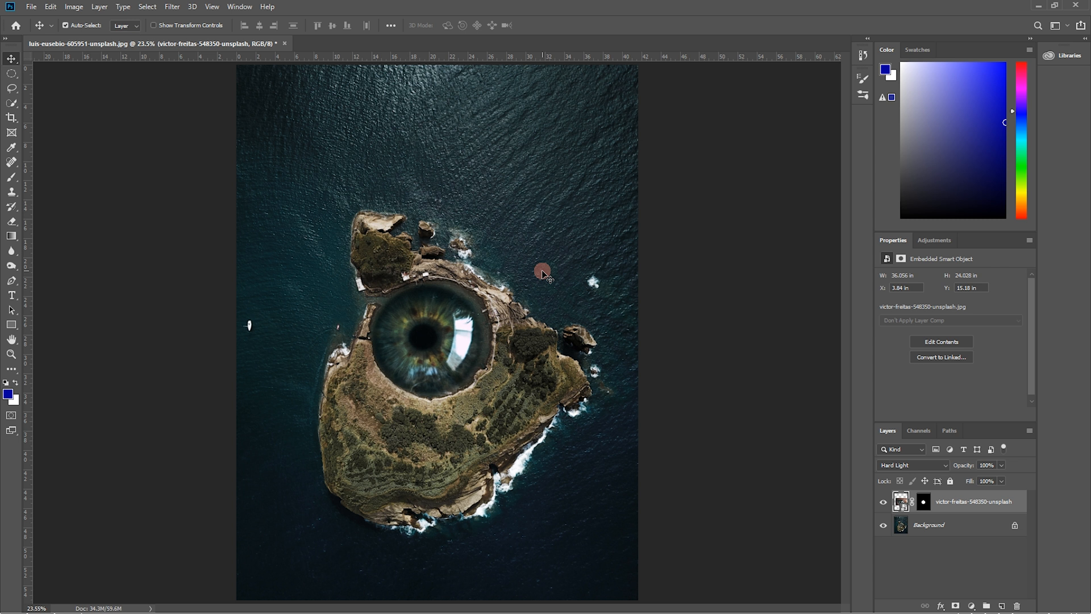
# Nudge the eye layer right in small increments to an X position of about 5.05 in
pyautogui.press('Right')
pyautogui.press('Right')
pyautogui.press('Right')
pyautogui.press('Right')
pyautogui.press('Right')
pyautogui.press('Right')
pyautogui.press('Right')
pyautogui.press('Right')
pyautogui.press('Right')
pyautogui.press('Right')
pyautogui.press('Right')
pyautogui.press('Right')
pyautogui.press('Right')
pyautogui.press('Right')
pyautogui.press('Right')
pyautogui.press('Right')
pyautogui.press('Right')
pyautogui.press('Right')
pyautogui.press('Right')
pyautogui.press('Right')
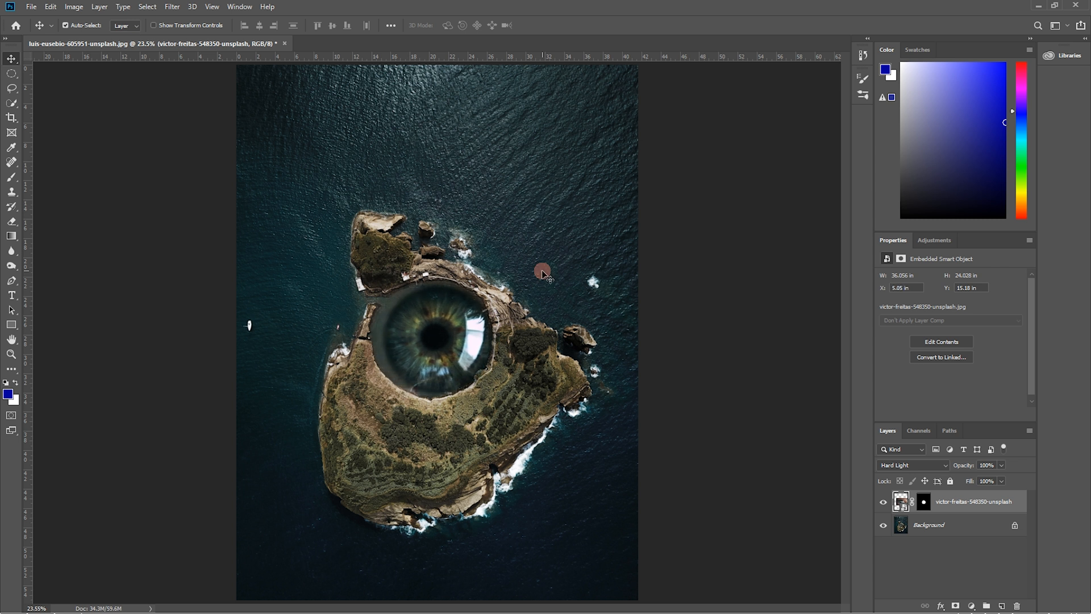
# Nudge the eye layer left in small increments to an X position of about 2.55 in
pyautogui.press('Left')
pyautogui.press('Left')
pyautogui.press('Left')
pyautogui.press('Left')
pyautogui.press('Left')
pyautogui.press('Left')
pyautogui.press('Left')
pyautogui.press('Left')
pyautogui.press('Left')
pyautogui.press('Left')
pyautogui.press('Left')
pyautogui.press('Left')
pyautogui.press('Left')
pyautogui.press('Left')
pyautogui.press('Left')
pyautogui.press('Left')
pyautogui.press('Left')
pyautogui.press('Left')
pyautogui.press('Left')
pyautogui.press('Left')
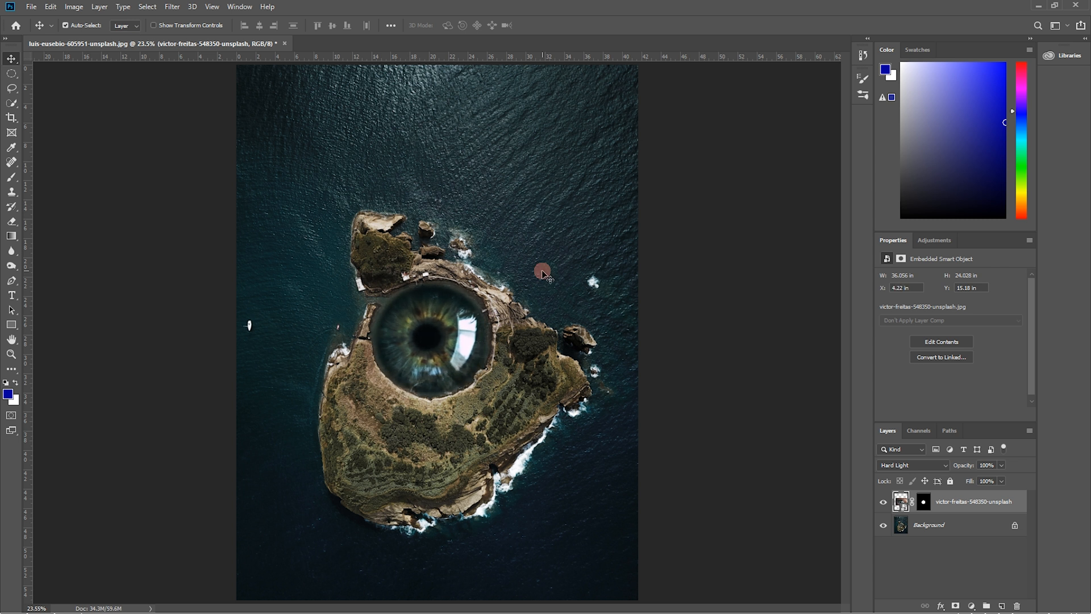
pyautogui.press('Left')
pyautogui.press('Left')
pyautogui.press('Left')
pyautogui.press('Left')
pyautogui.press('Left')
pyautogui.press('Left')
pyautogui.press('Left')
pyautogui.press('Left')
pyautogui.press('Left')
pyautogui.press('Left')
pyautogui.press('Left')
pyautogui.press('Left')
pyautogui.press('Left')
pyautogui.press('Left')
pyautogui.press('Left')
pyautogui.press('Left')
pyautogui.press('Left')
pyautogui.press('Left')
pyautogui.press('Left')
pyautogui.press('Left')
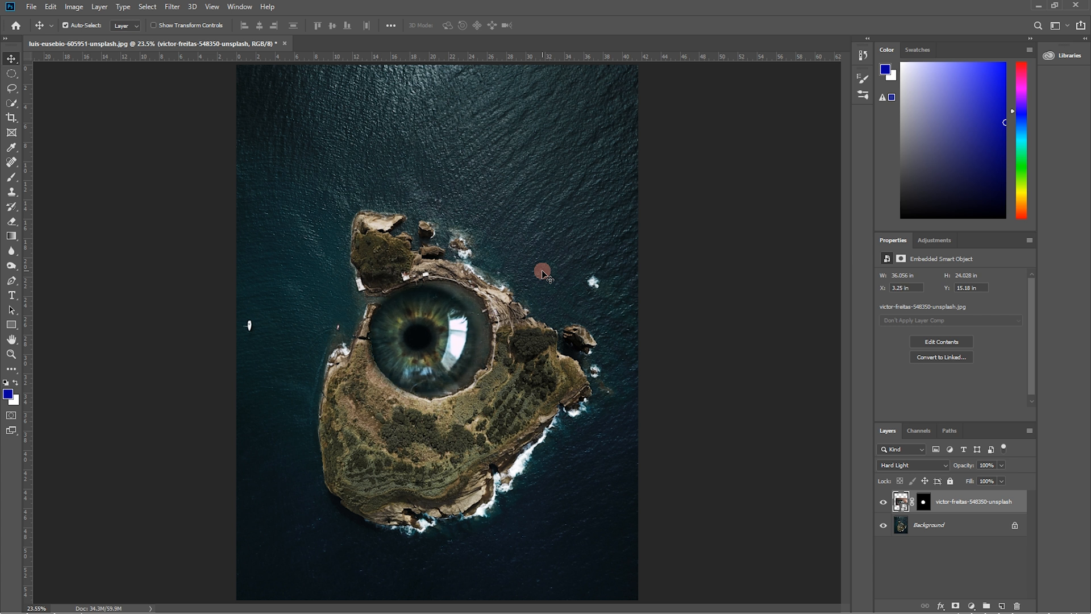
pyautogui.press('Left')
pyautogui.press('Left')
pyautogui.press('Left')
pyautogui.press('Left')
pyautogui.press('Left')
pyautogui.press('Left')
pyautogui.press('Left')
pyautogui.press('Left')
pyautogui.press('Left')
pyautogui.press('Left')
pyautogui.press('Left')
pyautogui.press('Left')
pyautogui.press('Left')
pyautogui.press('Left')
pyautogui.press('Left')
pyautogui.press('Left')
pyautogui.press('Left')
pyautogui.press('Left')
pyautogui.press('Left')
pyautogui.press('Left')
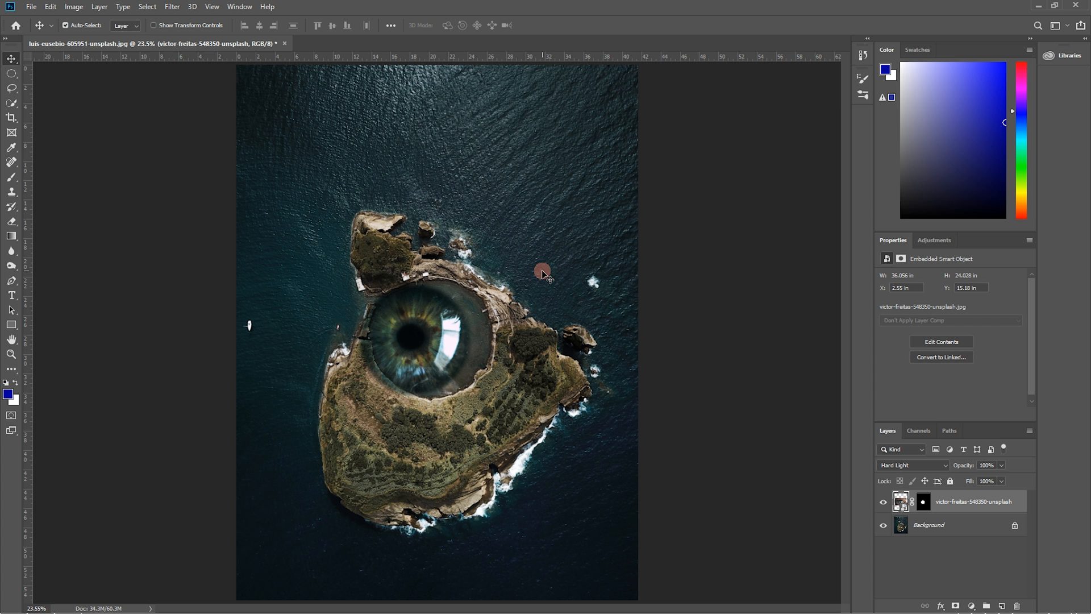
# Shift the eye layer right in larger nudge increments to an X position of about 8.52 in
pyautogui.hotkey('shift', 'Right')
pyautogui.hotkey('shift', 'Right')
pyautogui.hotkey('shift', 'Right')
pyautogui.hotkey('shift', 'Right')
pyautogui.hotkey('shift', 'Right')
pyautogui.hotkey('shift', 'Right')
pyautogui.hotkey('shift', 'Right')
pyautogui.hotkey('shift', 'Right')
pyautogui.hotkey('shift', 'Right')
pyautogui.hotkey('shift', 'Right')
pyautogui.hotkey('shift', 'Right')
pyautogui.hotkey('shift', 'Right')
pyautogui.hotkey('shift', 'Right')
pyautogui.hotkey('shift', 'Right')
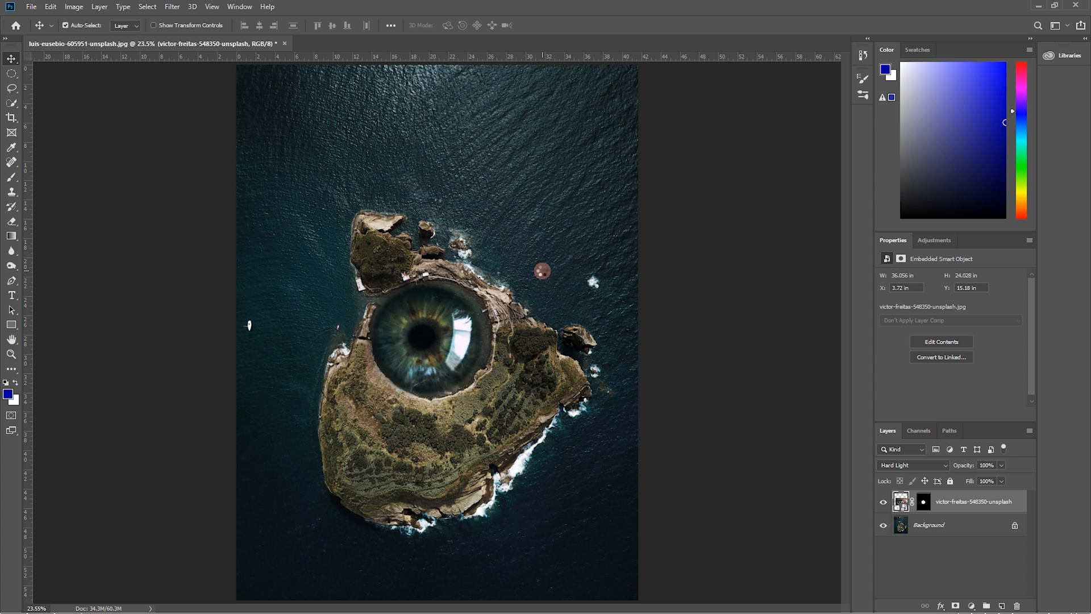
pyautogui.hotkey('shift', 'Right')
pyautogui.hotkey('shift', 'Right')
pyautogui.hotkey('shift', 'Right')
pyautogui.hotkey('shift', 'Right')
pyautogui.hotkey('shift', 'Right')
pyautogui.hotkey('shift', 'Right')
pyautogui.hotkey('shift', 'Right')
pyautogui.hotkey('shift', 'Right')
pyautogui.hotkey('shift', 'Right')
pyautogui.hotkey('shift', 'Right')
pyautogui.hotkey('shift', 'Right')
pyautogui.hotkey('shift', 'Right')
pyautogui.hotkey('shift', 'Right')
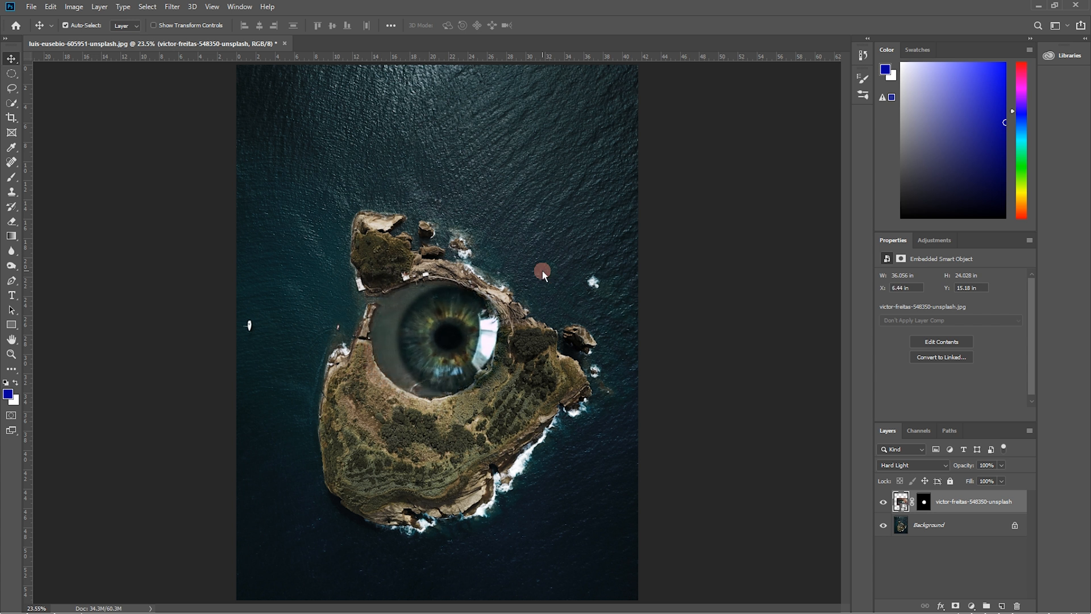
pyautogui.hotkey('shift', 'Right')
pyautogui.hotkey('shift', 'Right')
pyautogui.hotkey('shift', 'Right')
pyautogui.hotkey('shift', 'Right')
pyautogui.hotkey('shift', 'Right')
pyautogui.hotkey('shift', 'Right')
pyautogui.hotkey('shift', 'Right')
pyautogui.hotkey('shift', 'Right')
pyautogui.hotkey('shift', 'Right')
pyautogui.hotkey('shift', 'Right')
pyautogui.hotkey('shift', 'Right')
pyautogui.hotkey('shift', 'Right')
pyautogui.hotkey('shift', 'Right')
pyautogui.hotkey('shift', 'Right')
pyautogui.hotkey('shift', 'Right')
pyautogui.hotkey('shift', 'Right')
pyautogui.hotkey('shift', 'Right')
pyautogui.hotkey('shift', 'Right')
pyautogui.hotkey('shift', 'Right')
pyautogui.hotkey('shift', 'Right')
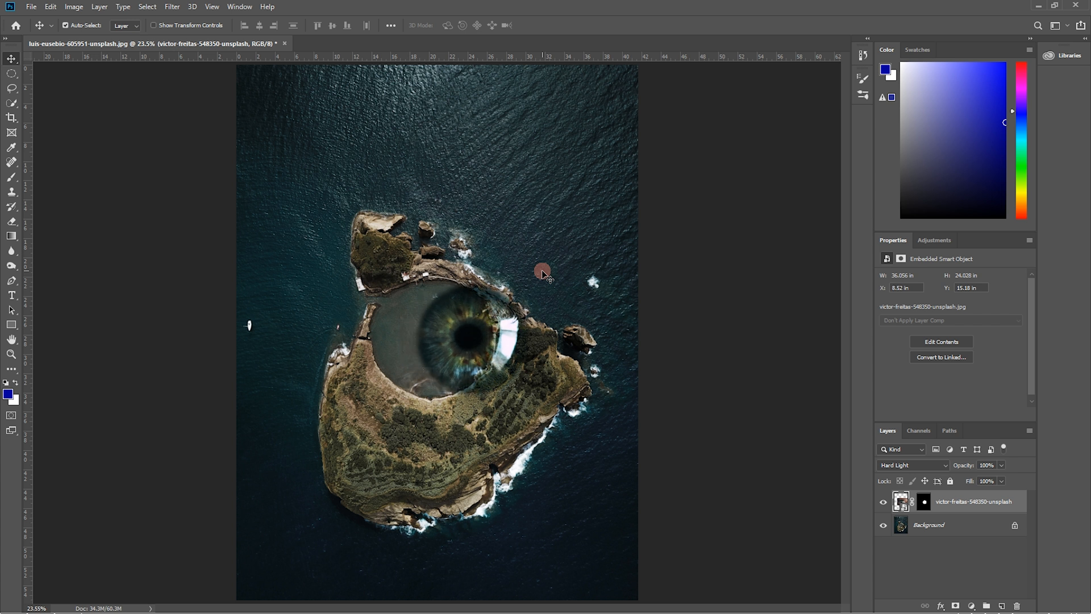
# Shift the eye layer right in larger nudge increments to an X position of about 14.22 in
pyautogui.hotkey('shift', 'Right')
pyautogui.hotkey('shift', 'Right')
pyautogui.hotkey('shift', 'Right')
pyautogui.hotkey('shift', 'Right')
pyautogui.hotkey('shift', 'Right')
pyautogui.hotkey('shift', 'Right')
pyautogui.hotkey('shift', 'Right')
pyautogui.hotkey('shift', 'Right')
pyautogui.hotkey('shift', 'Right')
pyautogui.hotkey('shift', 'Right')
pyautogui.hotkey('shift', 'Right')
pyautogui.hotkey('shift', 'Right')
pyautogui.hotkey('shift', 'Right')
pyautogui.hotkey('shift', 'Right')
pyautogui.hotkey('shift', 'Right')
pyautogui.hotkey('shift', 'Right')
pyautogui.hotkey('shift', 'Right')
pyautogui.hotkey('shift', 'Right')
pyautogui.hotkey('shift', 'Right')
pyautogui.hotkey('shift', 'Right')
# Check the document's pixel dimensions and resolution in Image Size without changing them
pyautogui.click(73, 7)
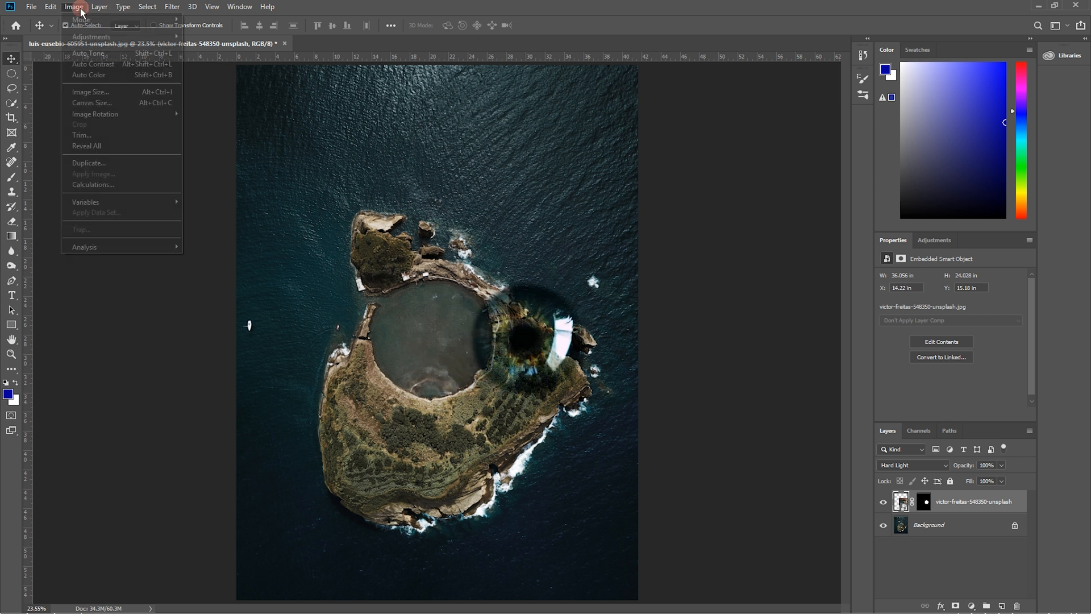
pyautogui.click(90, 92)
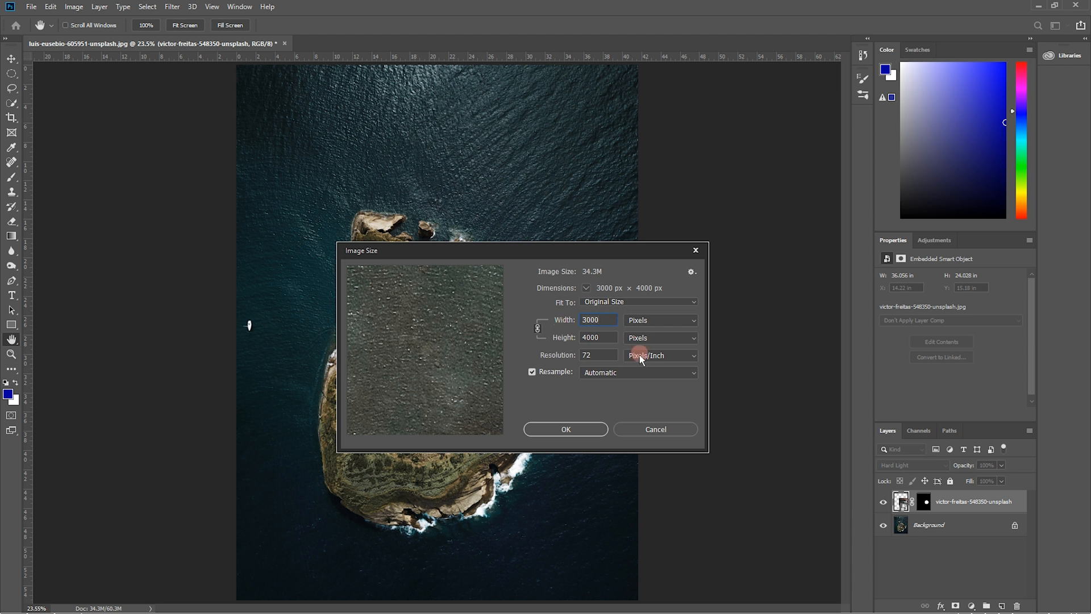
pyautogui.click(657, 429)
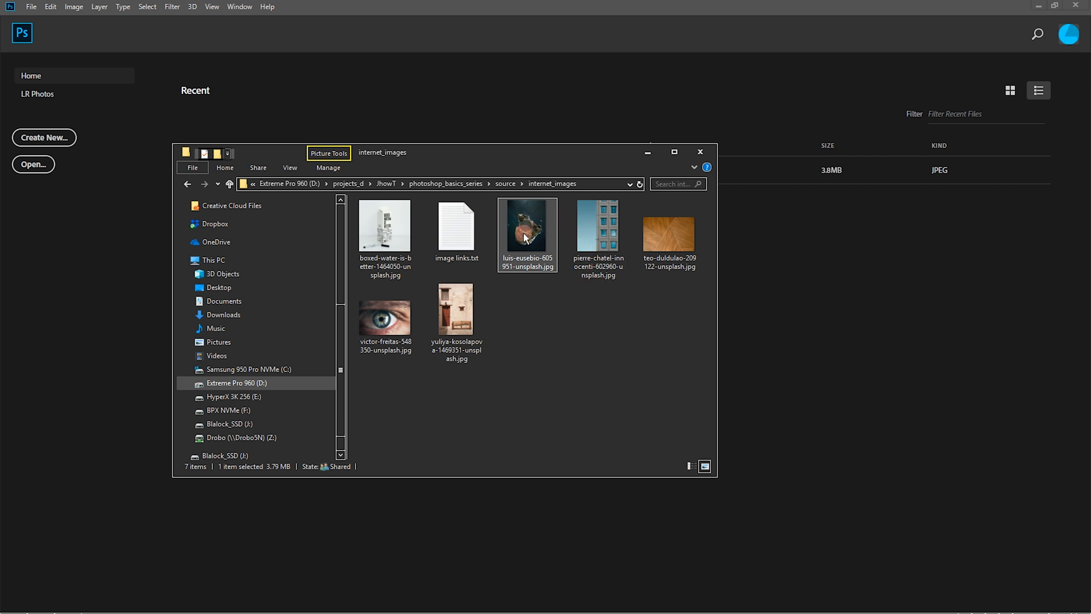
# Open the island photo from the internet_images folder as its own document and fit it to the window
pyautogui.moveTo(524, 233); pyautogui.dragTo(524, 104)
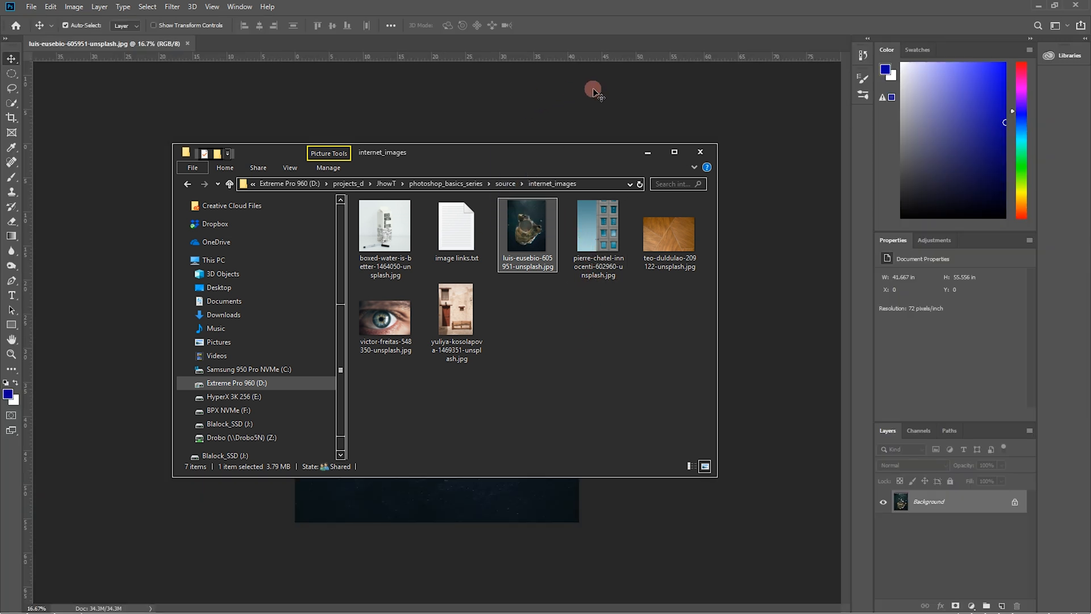
pyautogui.click(592, 91)
pyautogui.hotkey('ctrl', '0')
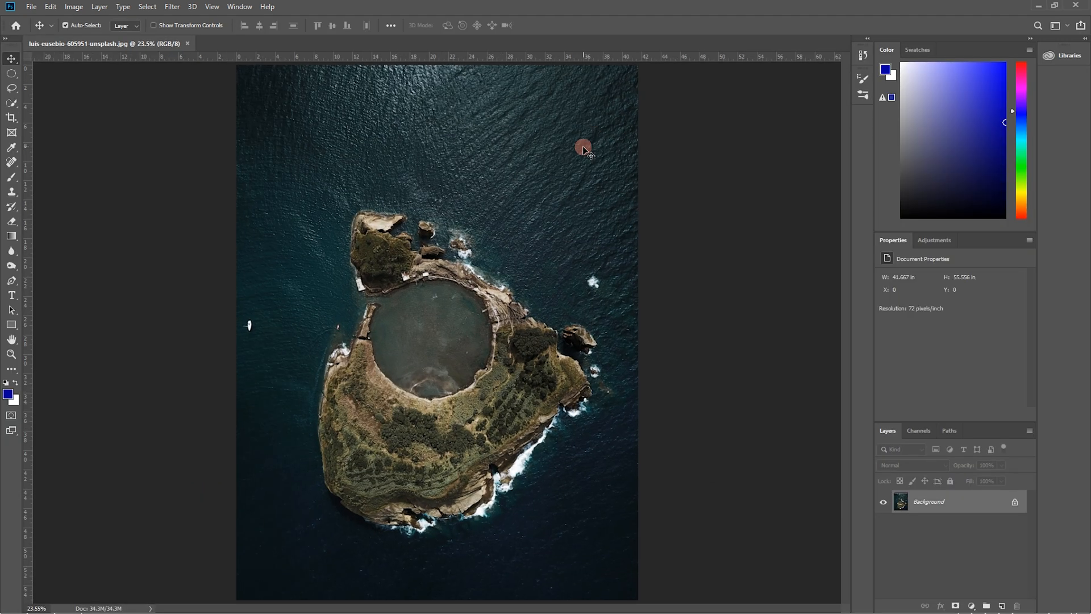
# Convert the Background to a normal layer by moving it, reposition it at about X 13.03 in, Y -5.61 in, and revert the document
pyautogui.moveTo(323, 291); pyautogui.dragTo(504, 216)
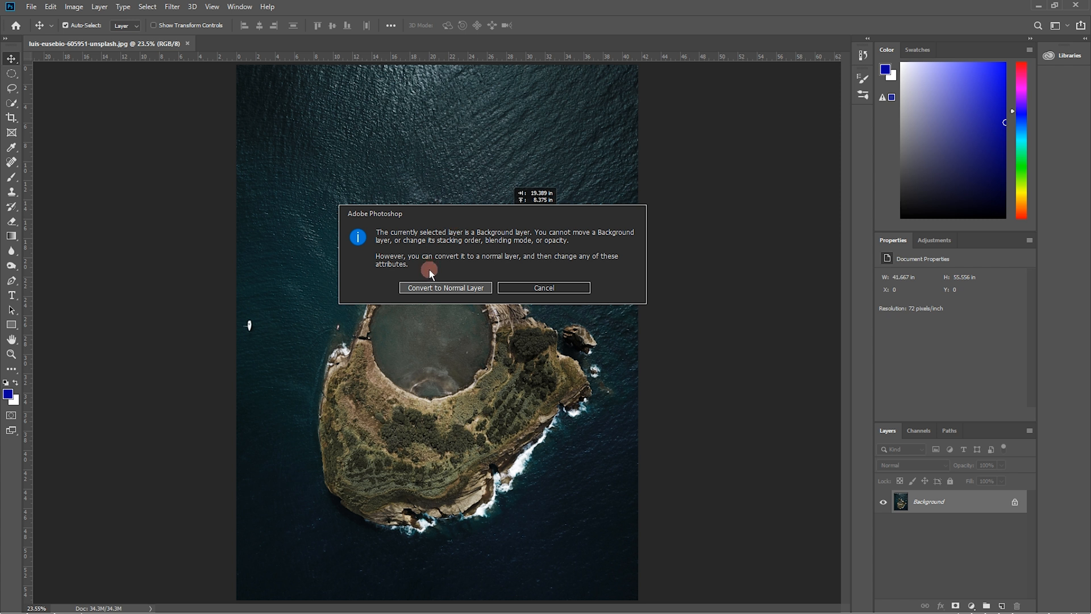
pyautogui.click(427, 290)
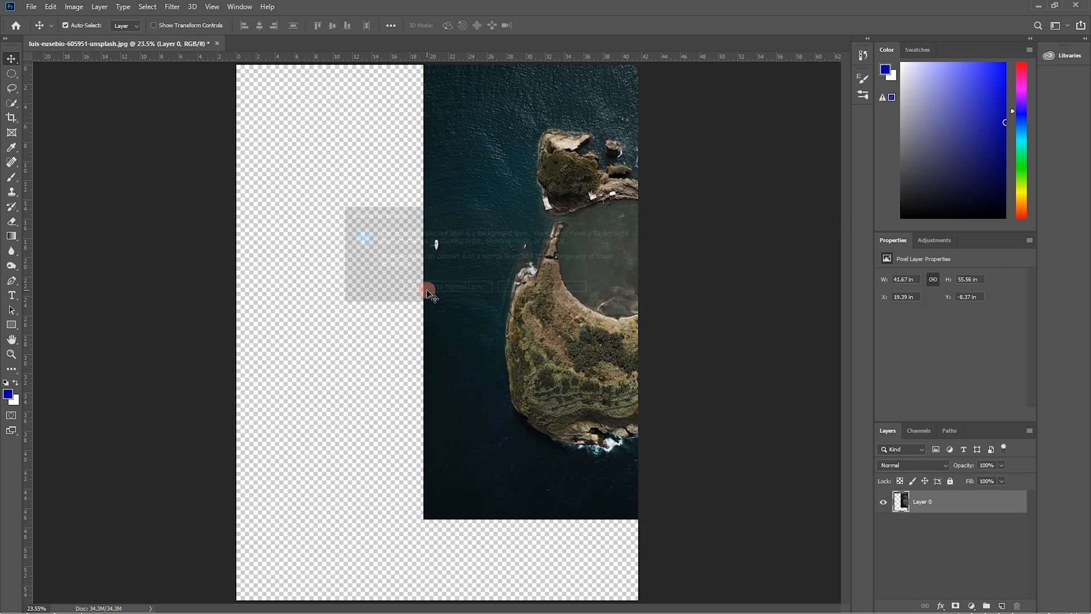
pyautogui.moveTo(553, 363); pyautogui.dragTo(488, 365)
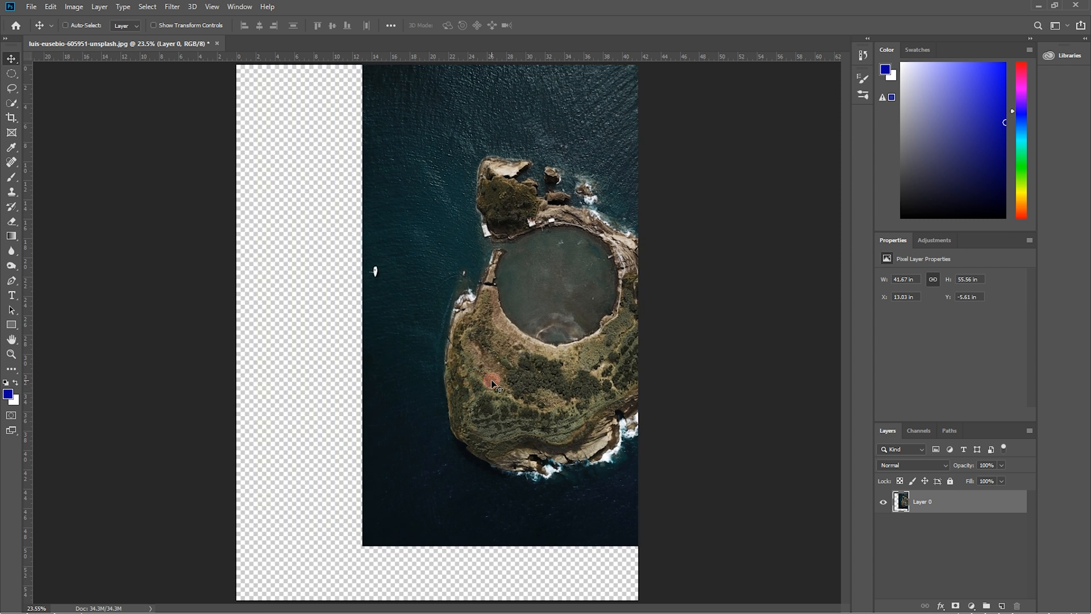
pyautogui.press('F12')
pyautogui.press('ctrl')
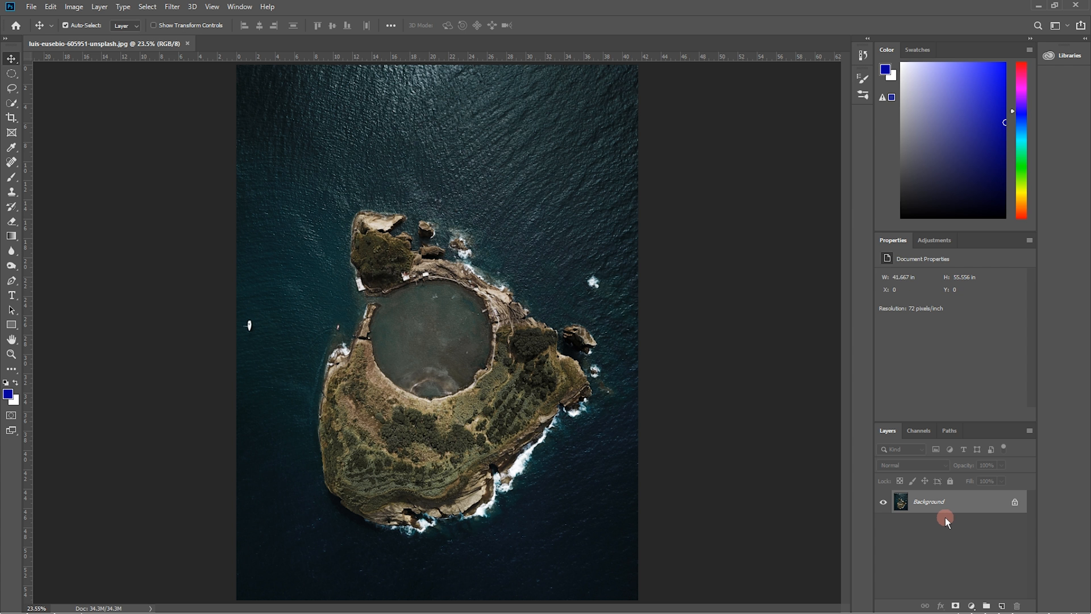
# Unlock the Background layer and try moving it, undoing both the move and the unlock
pyautogui.click(1014, 502)
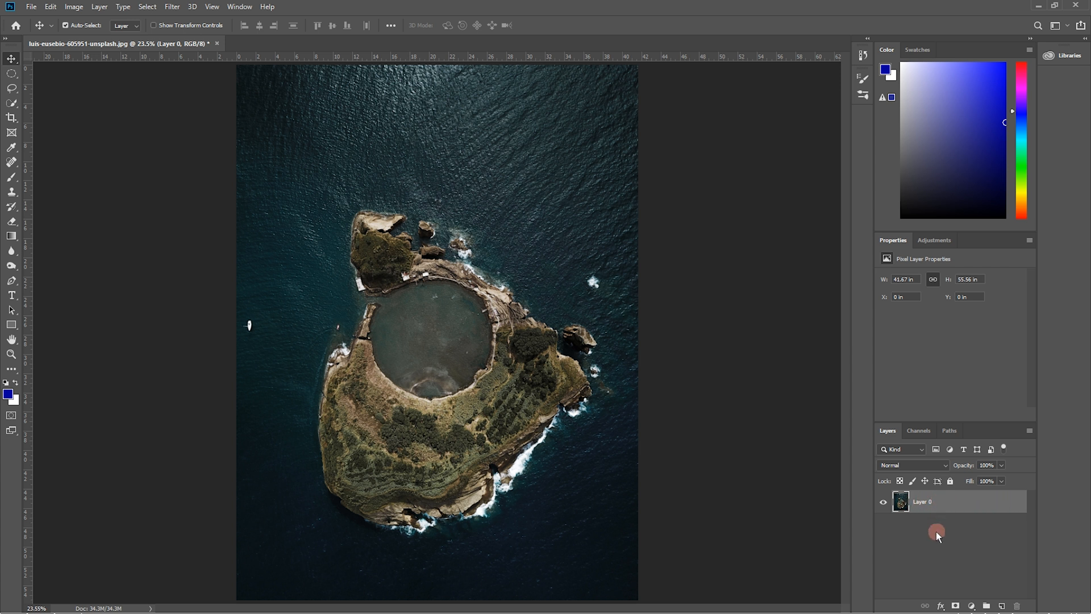
pyautogui.moveTo(451, 387); pyautogui.dragTo(537, 319)
pyautogui.hotkey('ctrl', 'z')
pyautogui.hotkey('ctrl', 'z')
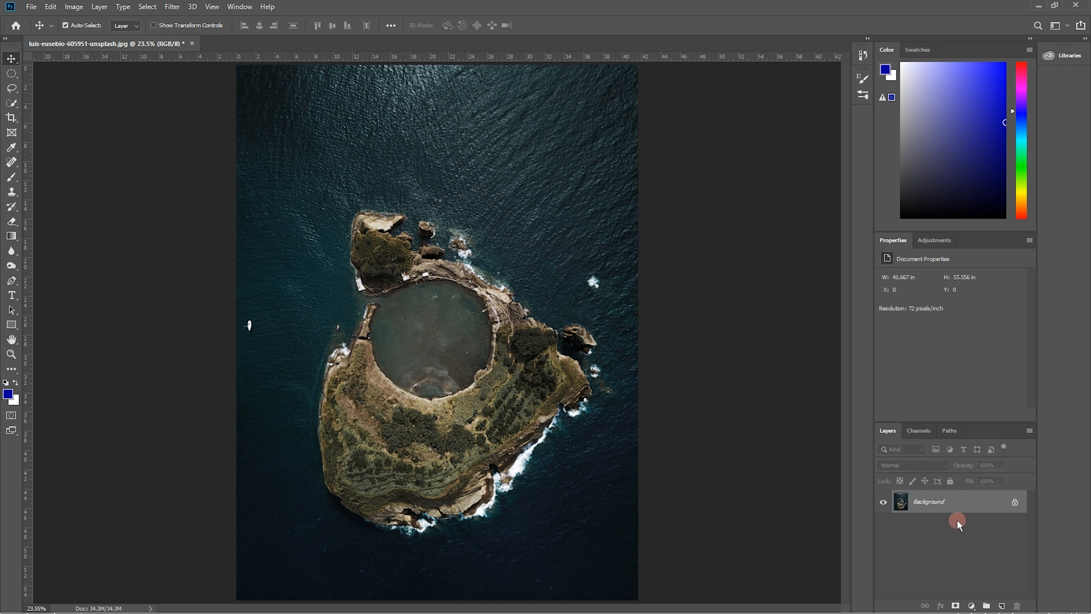
# Duplicate the Background layer and try moving the copy to about X -21.69 in, Y 4.24 in, undoing the move
pyautogui.moveTo(927, 505); pyautogui.dragTo(1002, 605)
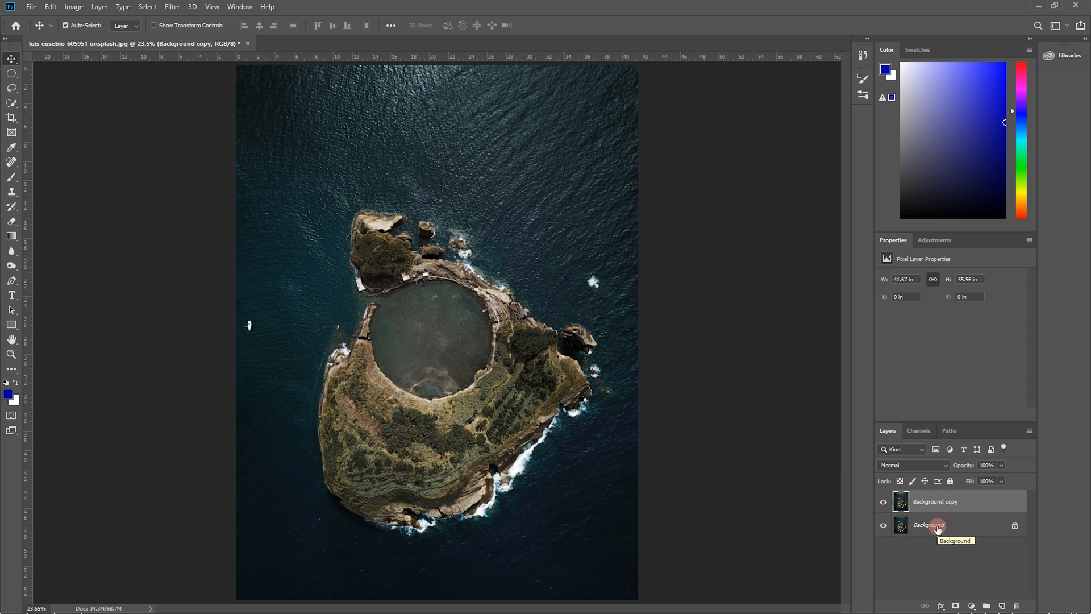
pyautogui.moveTo(501, 302); pyautogui.dragTo(292, 343)
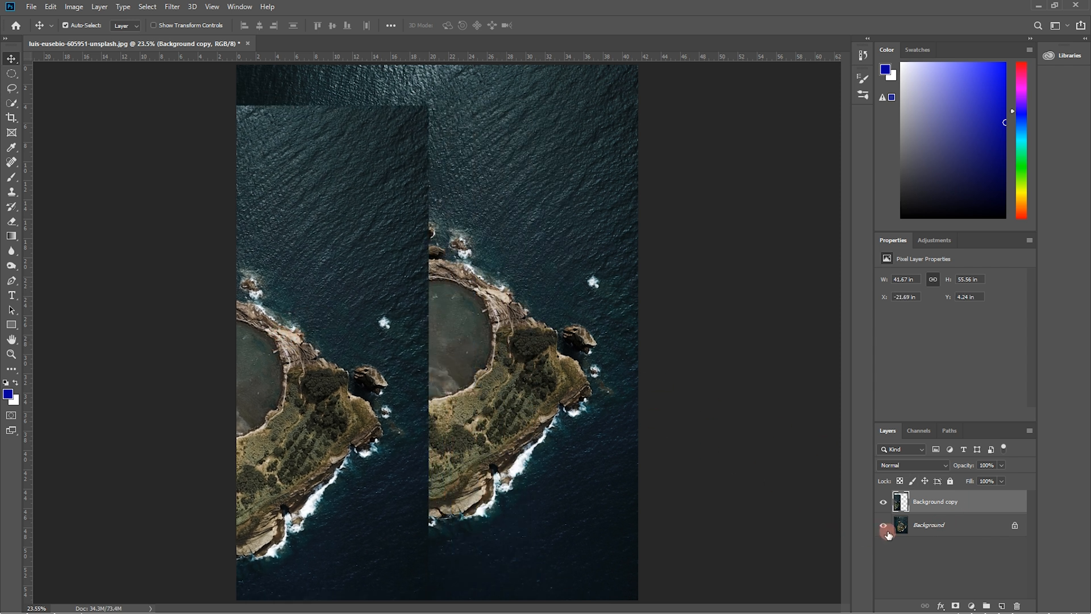
pyautogui.hotkey('ctrl', 'z')
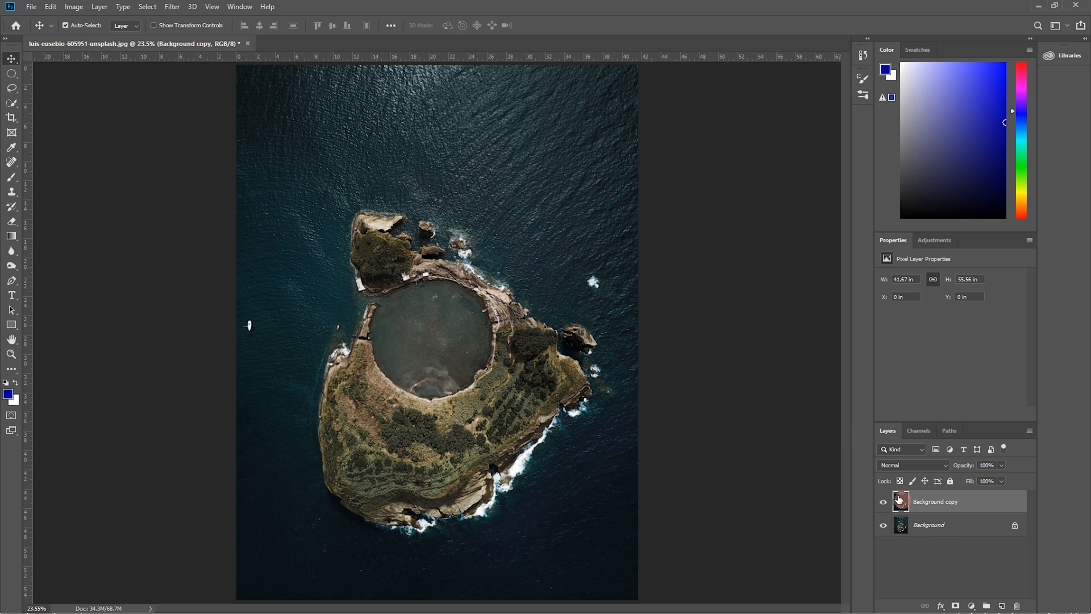
# Free Transform the Background copy to 62.93% scale and about -28.69° rotation, and move it to about X 3.89 in, Y -1.79 in
pyautogui.moveTo(457, 388); pyautogui.dragTo(563, 353)
pyautogui.hotkey('ctrl', 't')
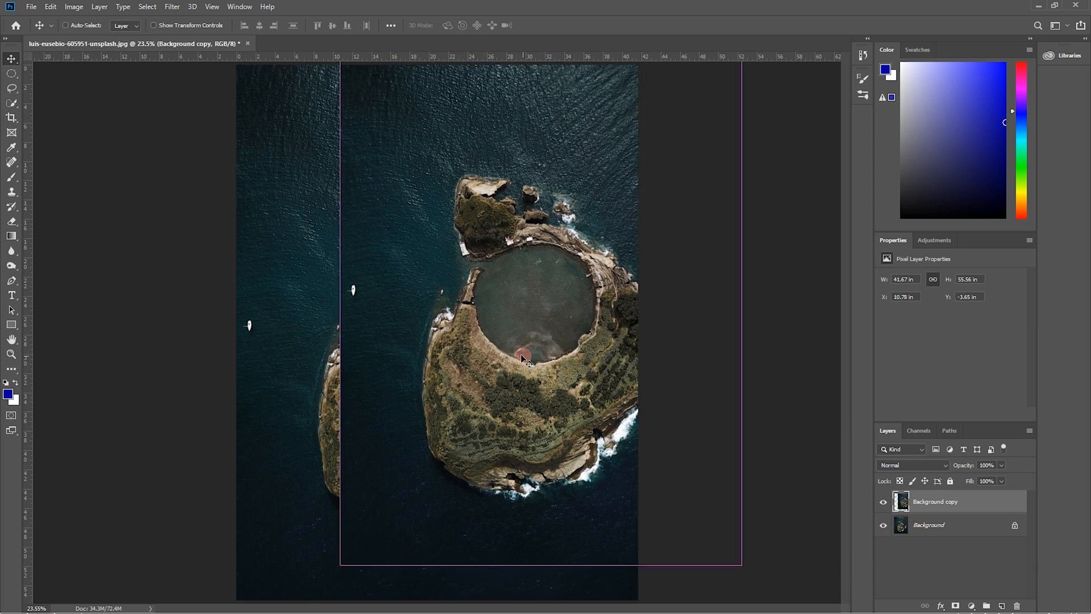
pyautogui.moveTo(339, 565); pyautogui.dragTo(529, 396)
pyautogui.moveTo(777, 377); pyautogui.dragTo(648, 217)
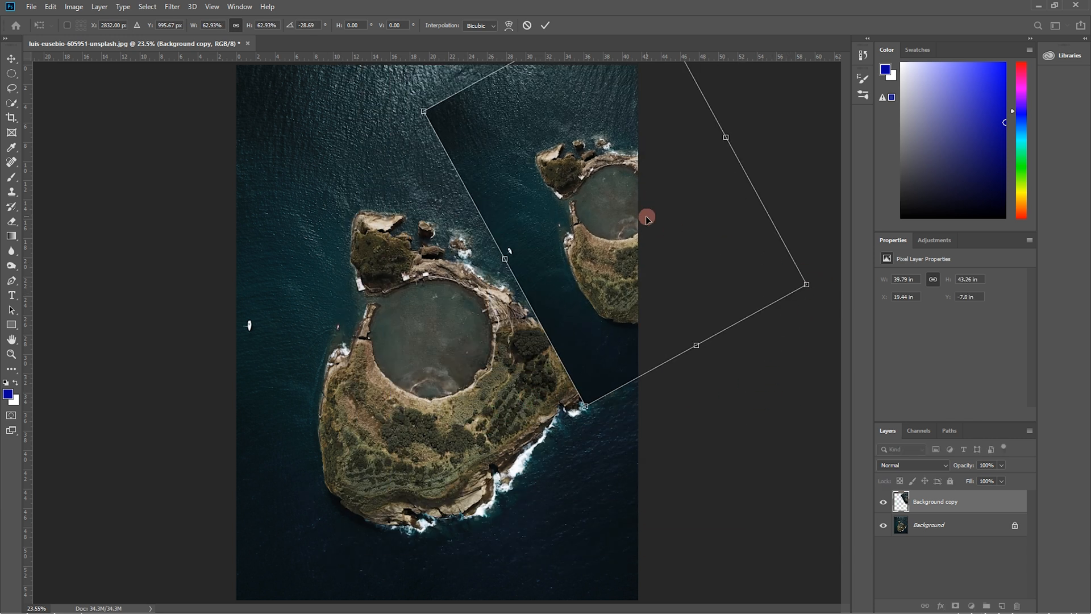
pyautogui.press('Return')
pyautogui.moveTo(562, 200); pyautogui.dragTo(415, 256)
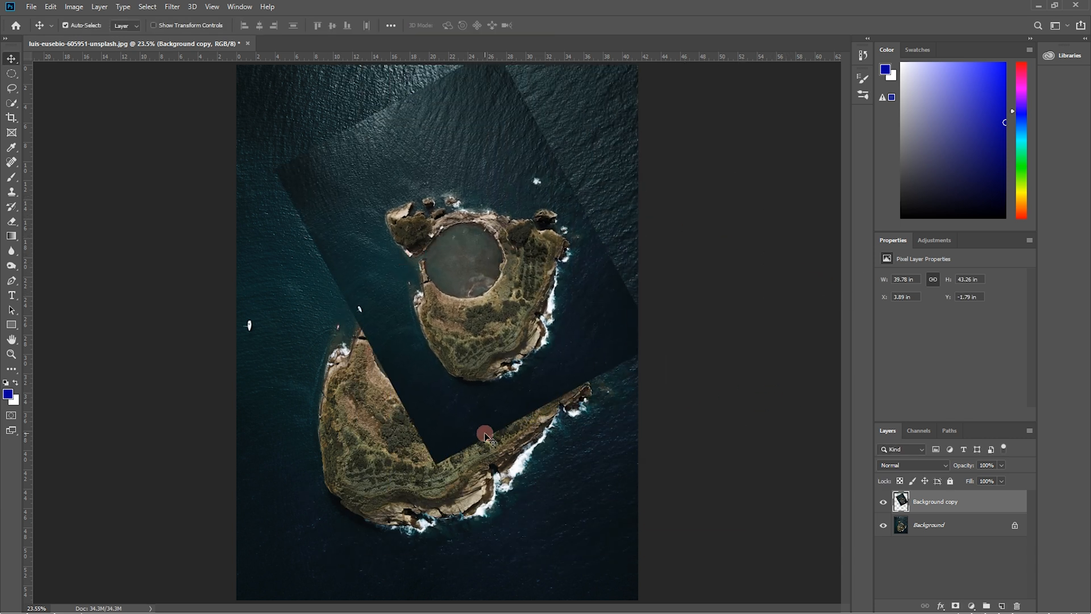
# Hide the Background copy layer to reveal the original Background
pyautogui.click(51, 7)
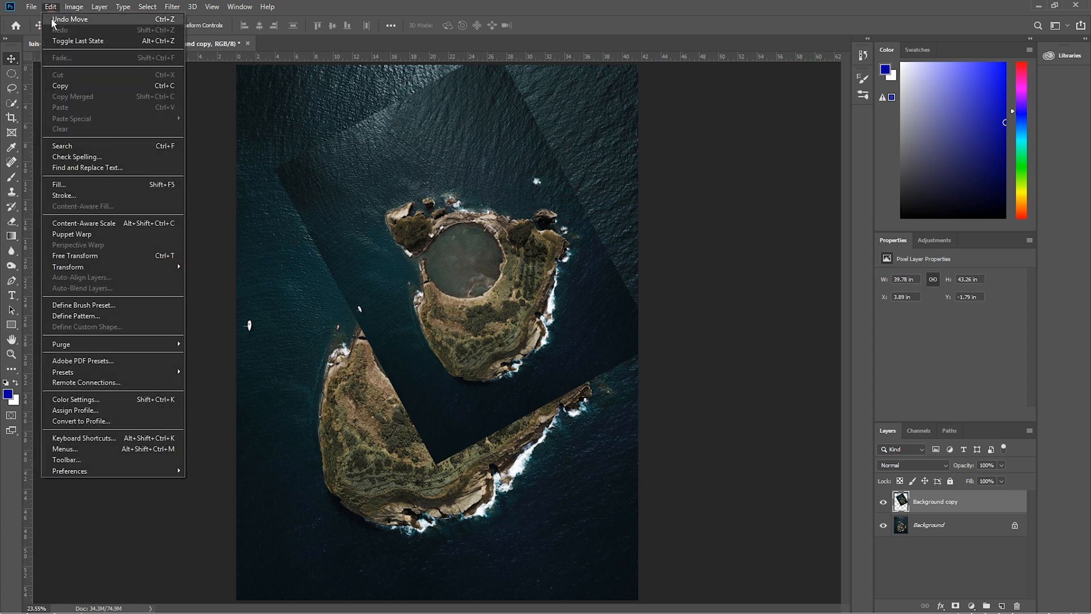
pyautogui.click(914, 558)
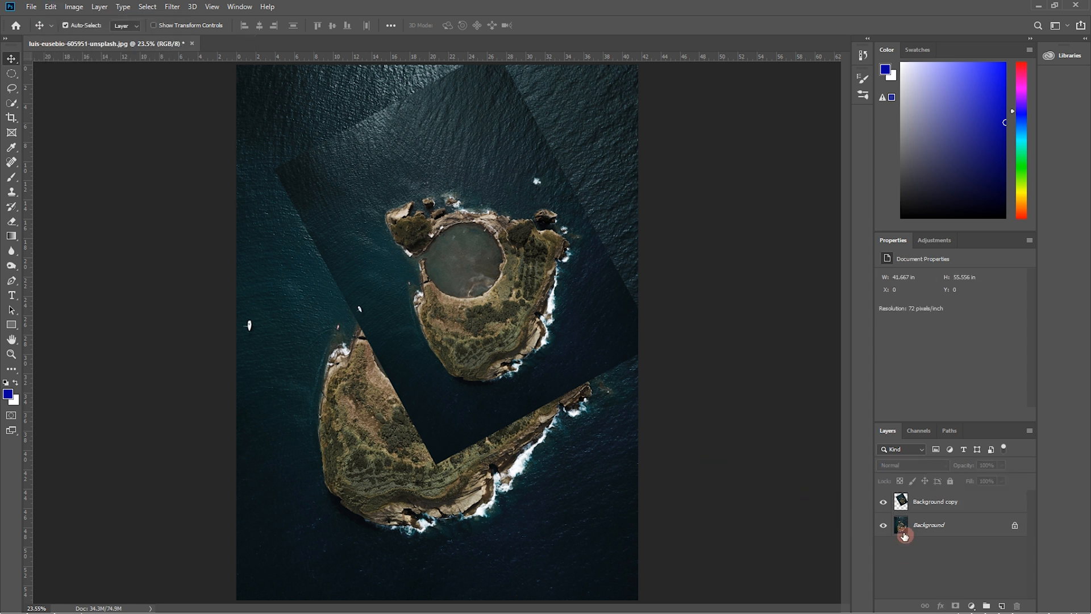
pyautogui.click(885, 502)
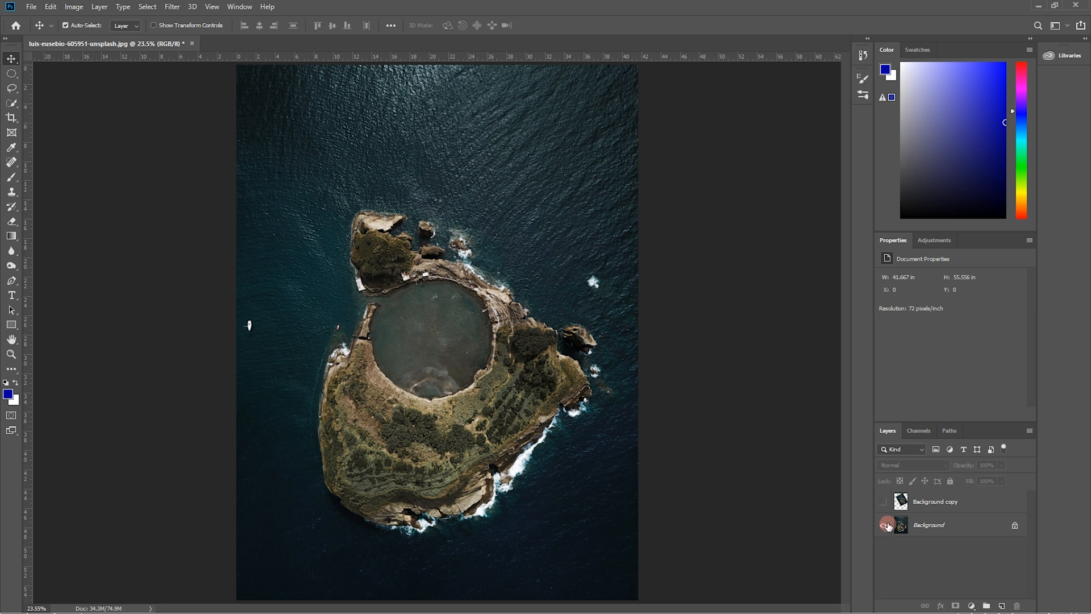
# Create a layer group above the Background copy and name it "originals"
pyautogui.click(898, 500)
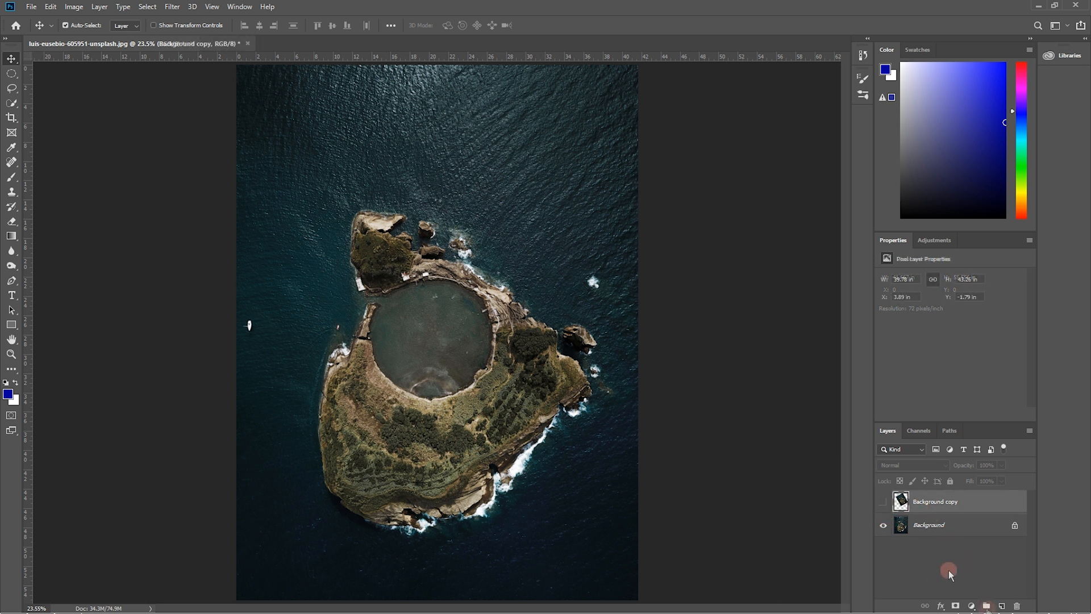
pyautogui.click(987, 606)
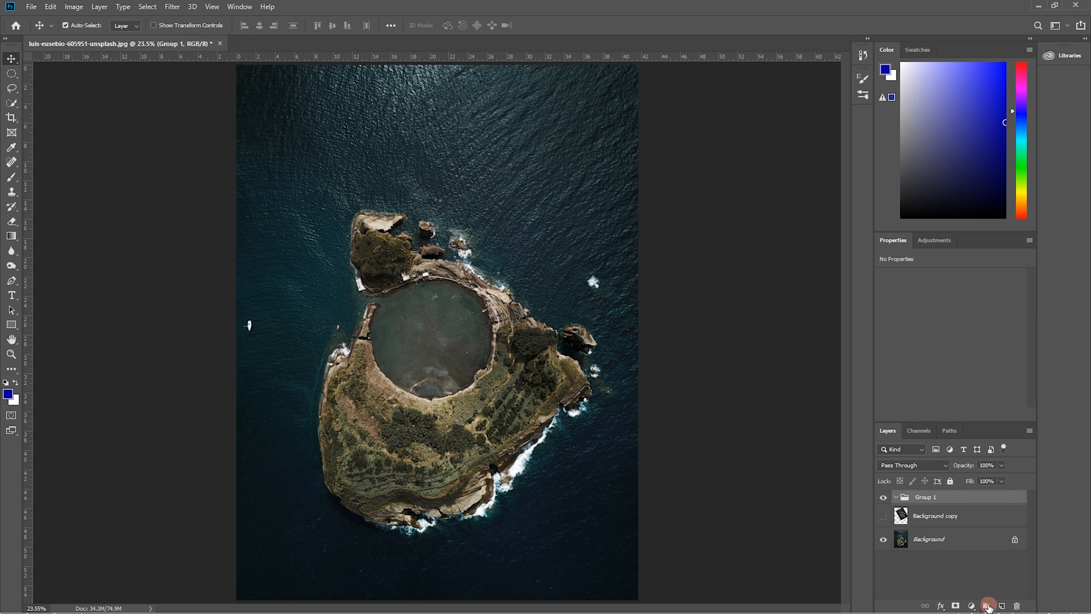
pyautogui.doubleClick(928, 497)
pyautogui.press('BackSpace')
pyautogui.write('originals')
pyautogui.press('Return')
# Unlock the Background layer, place it inside the originals group, and collapse the group
pyautogui.click(1015, 539)
pyautogui.moveTo(908, 500); pyautogui.dragTo(916, 554)
pyautogui.click(896, 520)
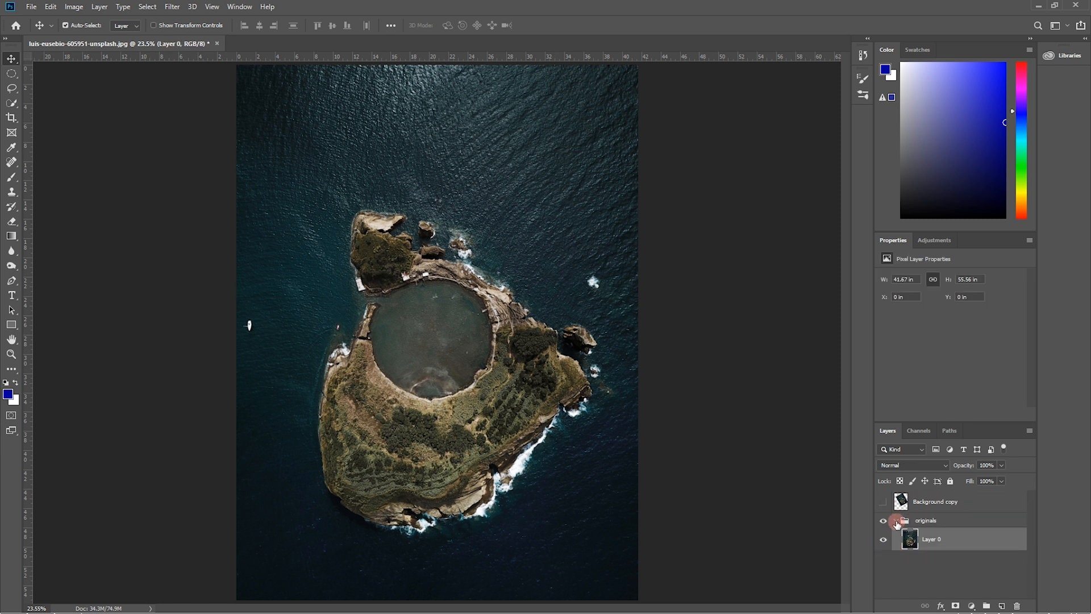
# Toggle the visibility of the Background copy layer to compare it with the preserved original
pyautogui.click(882, 501)
pyautogui.click(883, 501)
pyautogui.click(925, 541)
pyautogui.press('Delete')
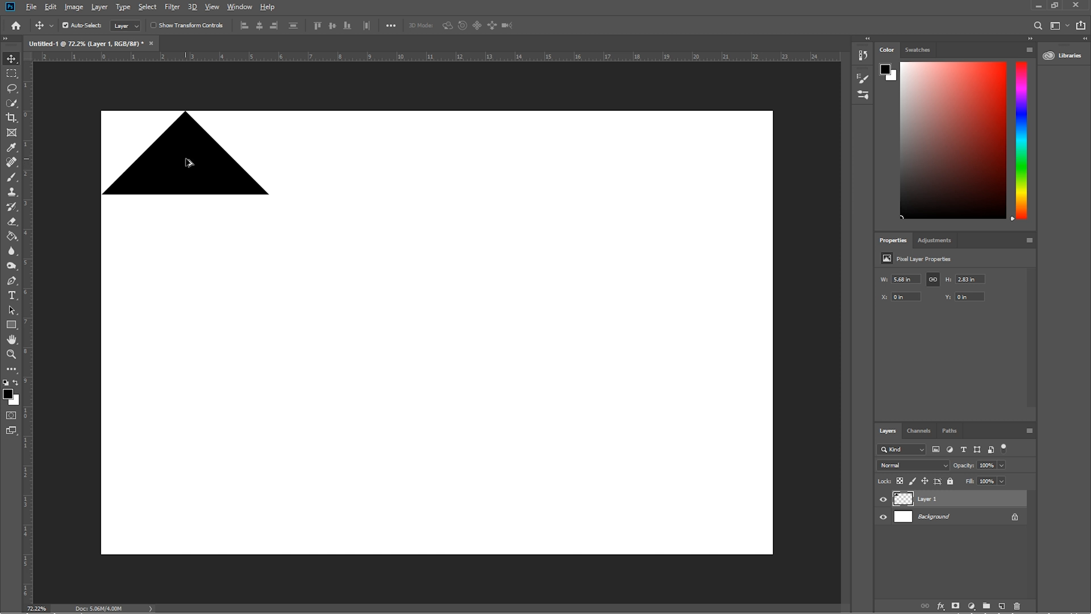
# Fill the canvas's first two rows with edge-to-edge copies of the black triangle, offsetting the second row by half a triangle
pyautogui.moveTo(192, 162); pyautogui.dragTo(356, 164)
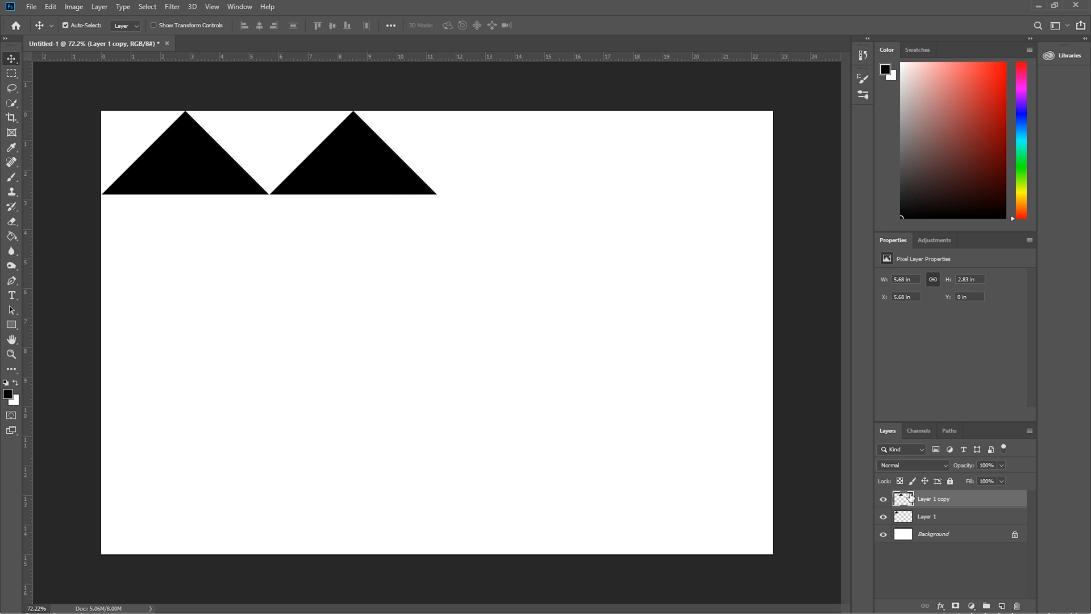
pyautogui.moveTo(348, 156); pyautogui.dragTo(683, 169)
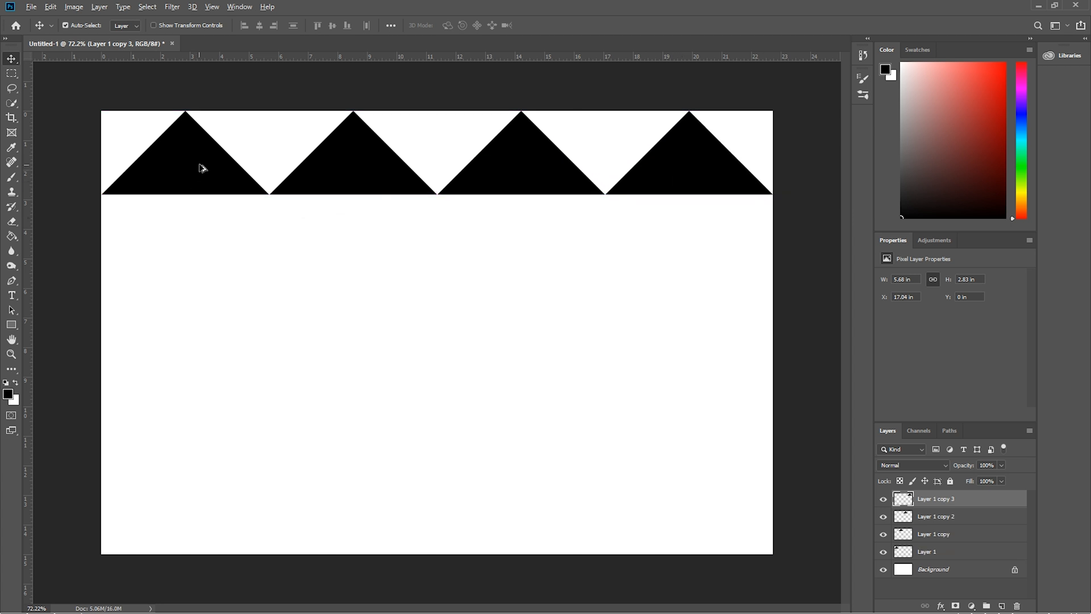
pyautogui.moveTo(202, 166); pyautogui.dragTo(603, 237)
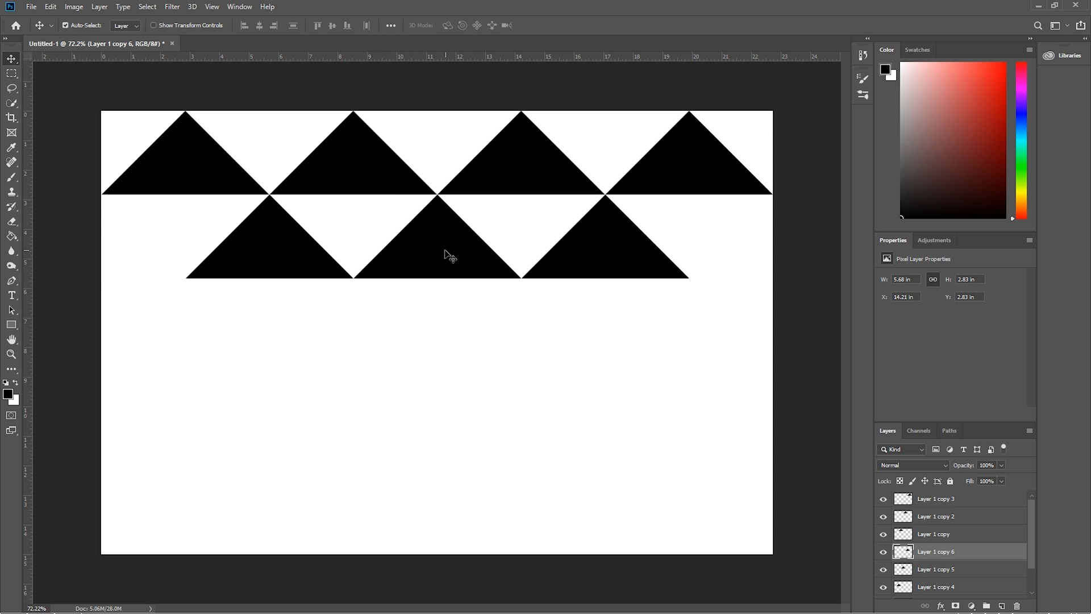
pyautogui.moveTo(448, 253); pyautogui.dragTo(786, 259)
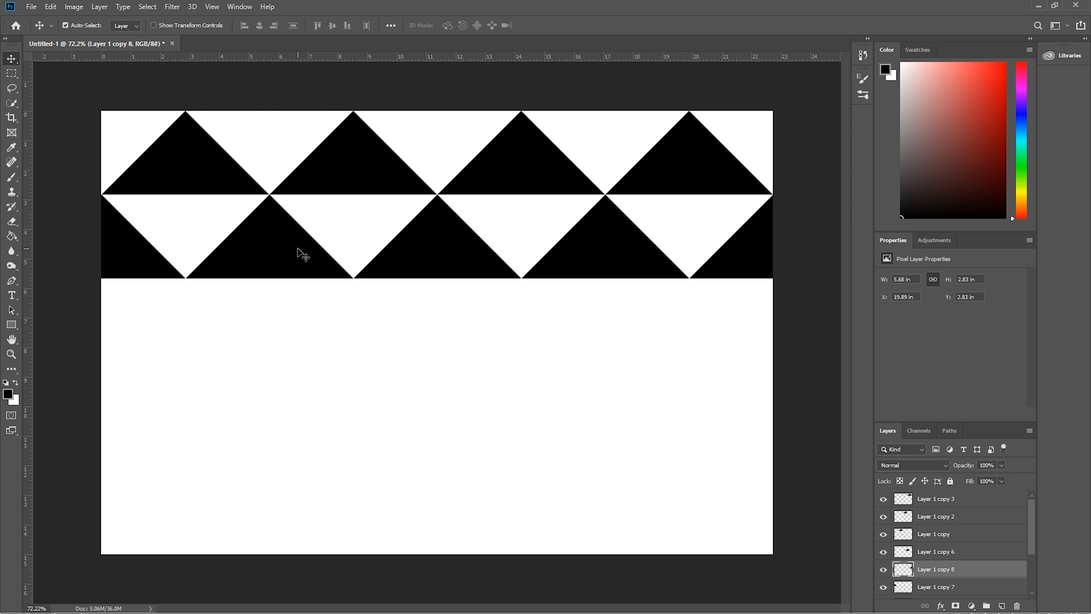
# Add two triangle copies as a centered third row and one more copy centered beneath them
pyautogui.moveTo(299, 252); pyautogui.dragTo(379, 335)
pyautogui.moveTo(441, 258); pyautogui.dragTo(524, 339)
pyautogui.moveTo(524, 339); pyautogui.dragTo(445, 415)
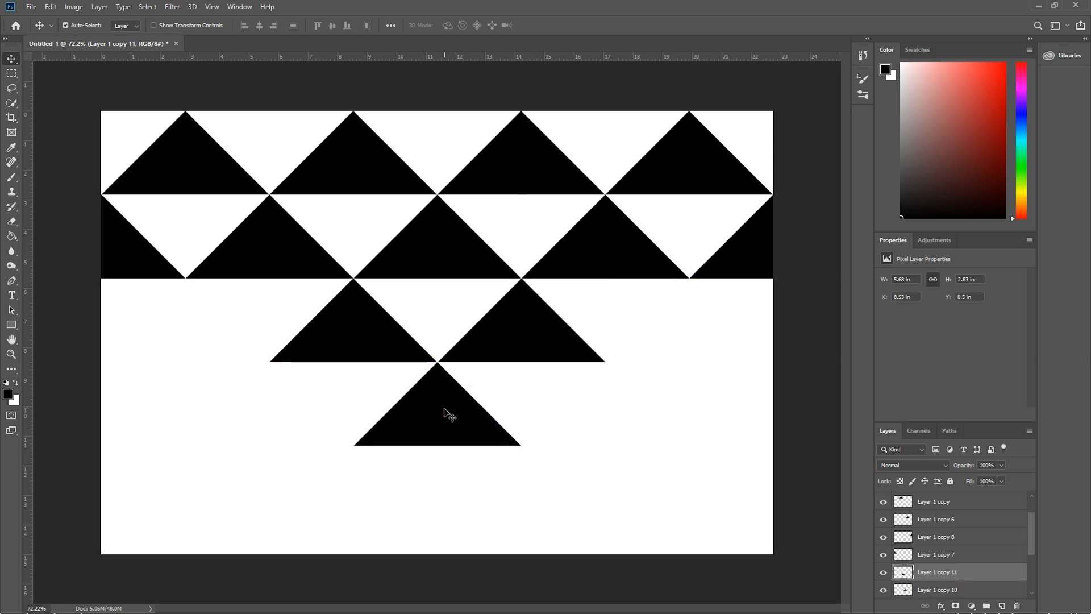
pyautogui.hotkey('ctrl', 'j')
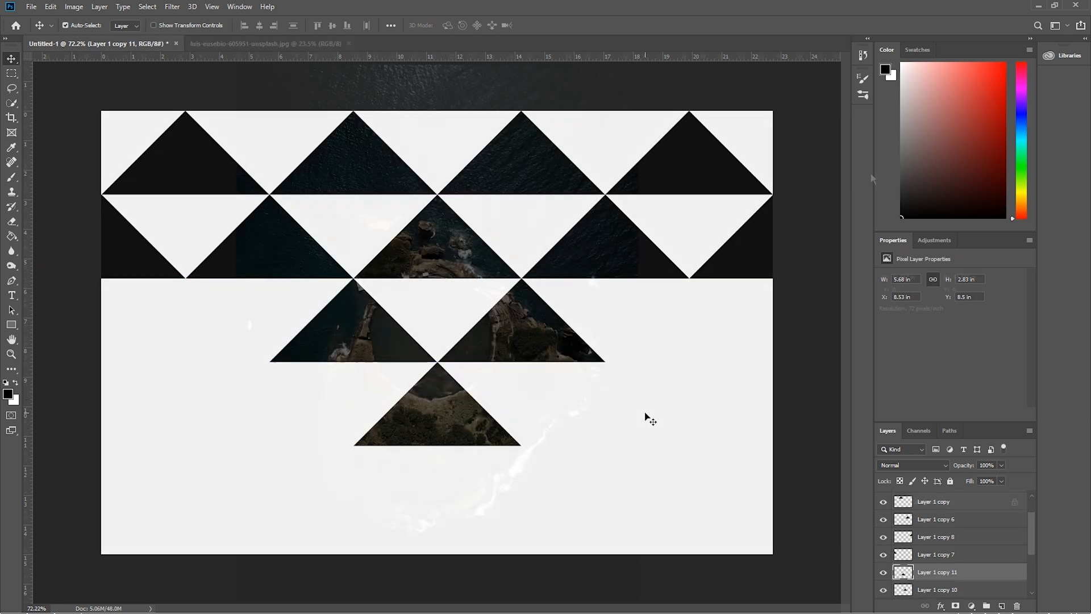